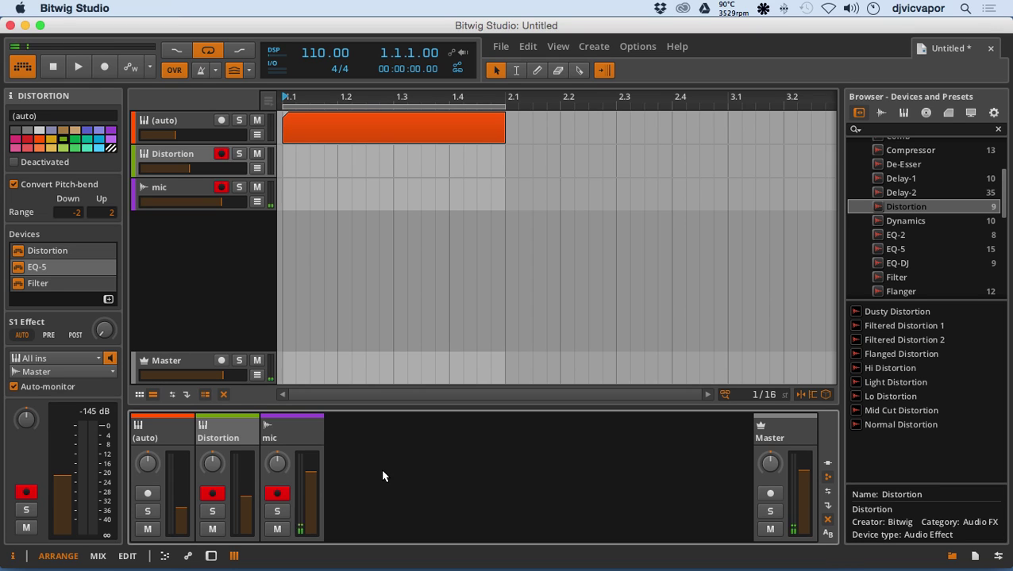
- Hide and restore the mixer with M, then raise its divider until the send knobs show
key("m")
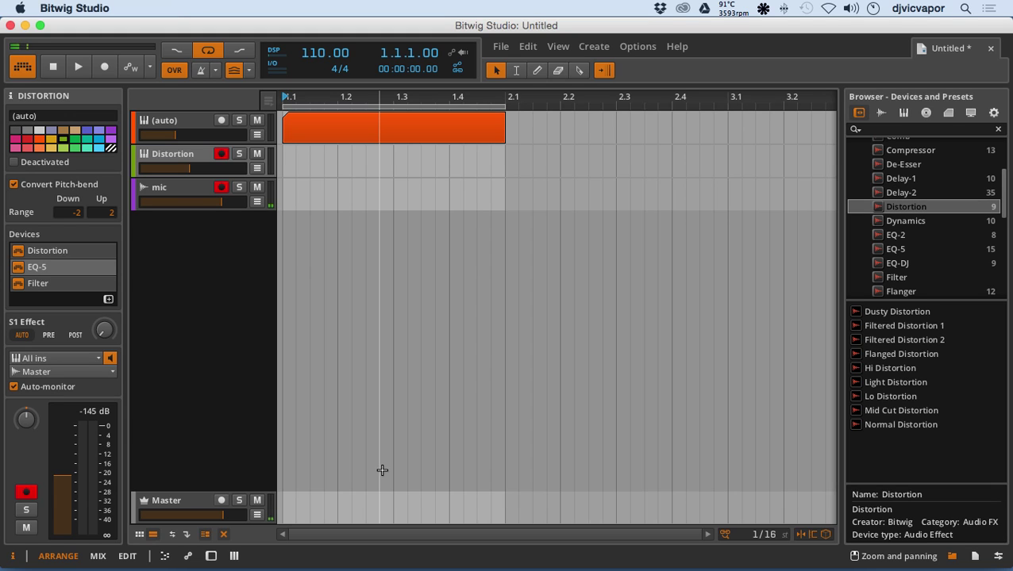
key("m")
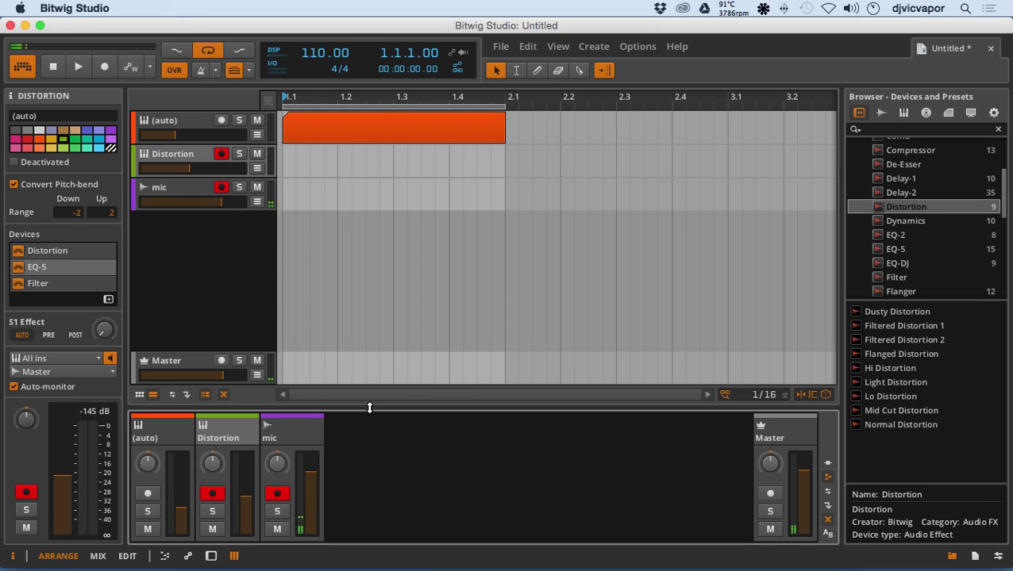
left_click_drag(369, 408, 378, 349)
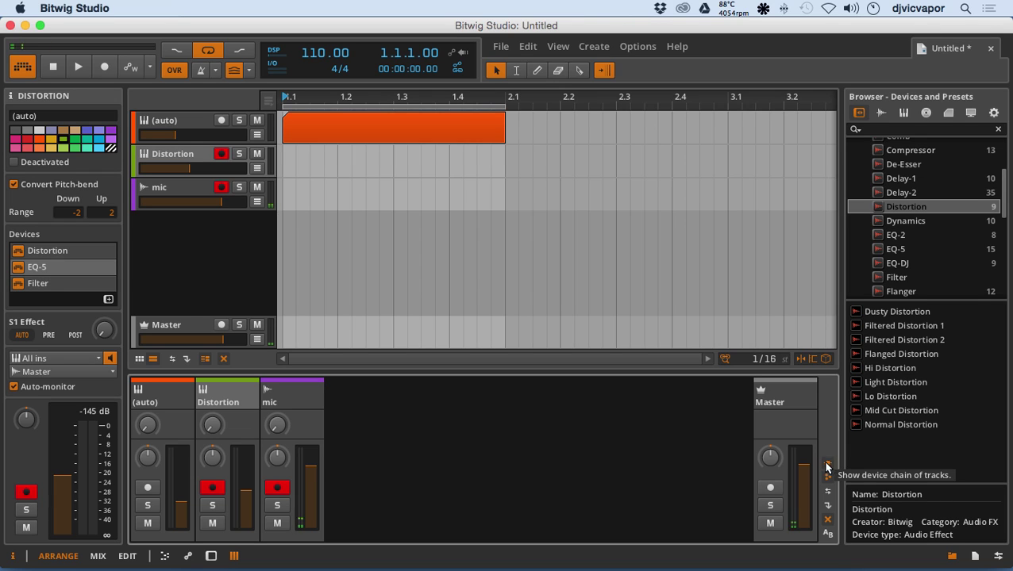
- Select the Distortion track and its mixer channel, then enlarge the mixer to reveal device slots
left_click(180, 156)
left_click(238, 404)
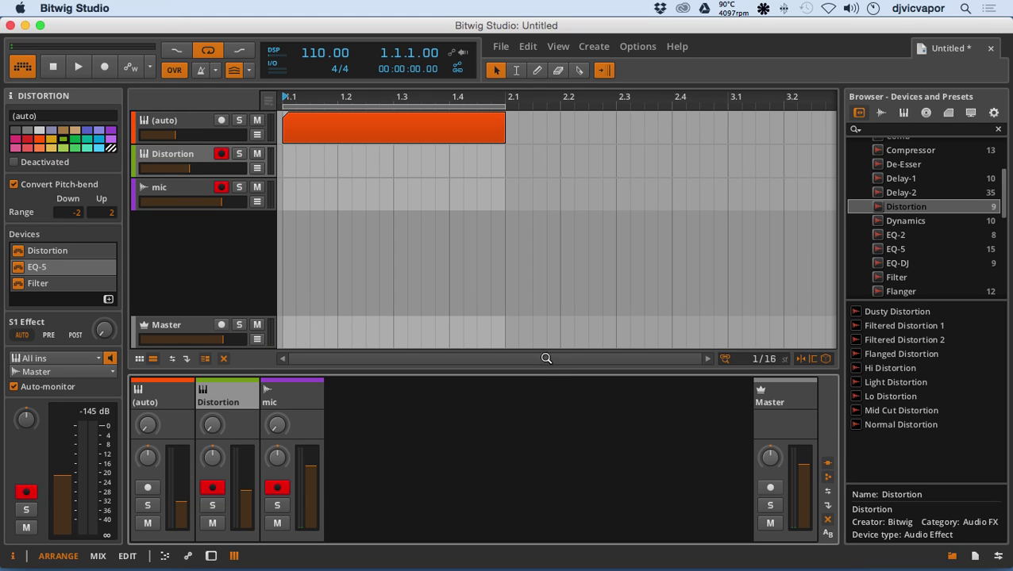
left_click_drag(543, 371, 544, 297)
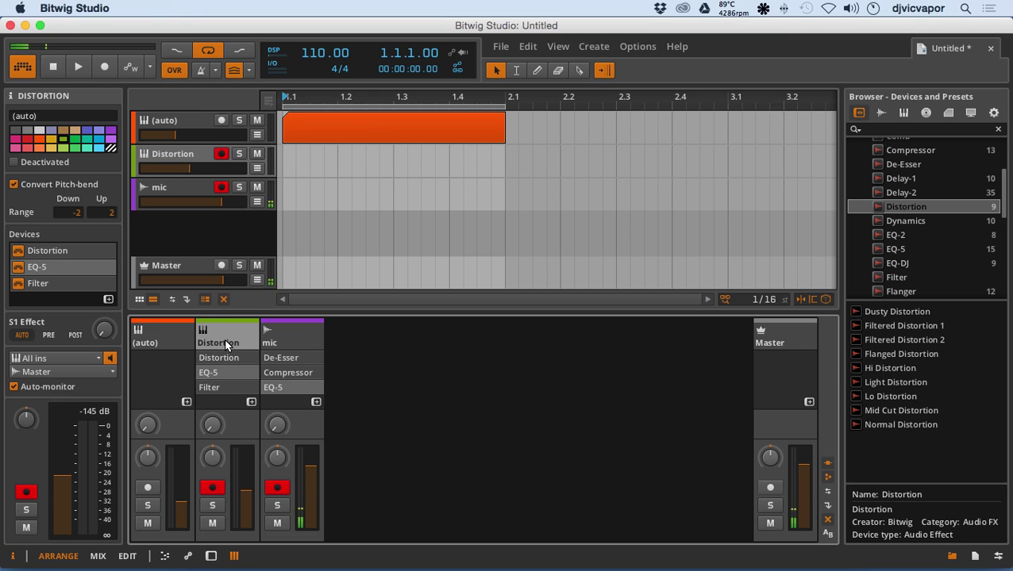
- Reorder the track's devices in the mixer slots to EQ-5, Distortion, Filter
key("d")
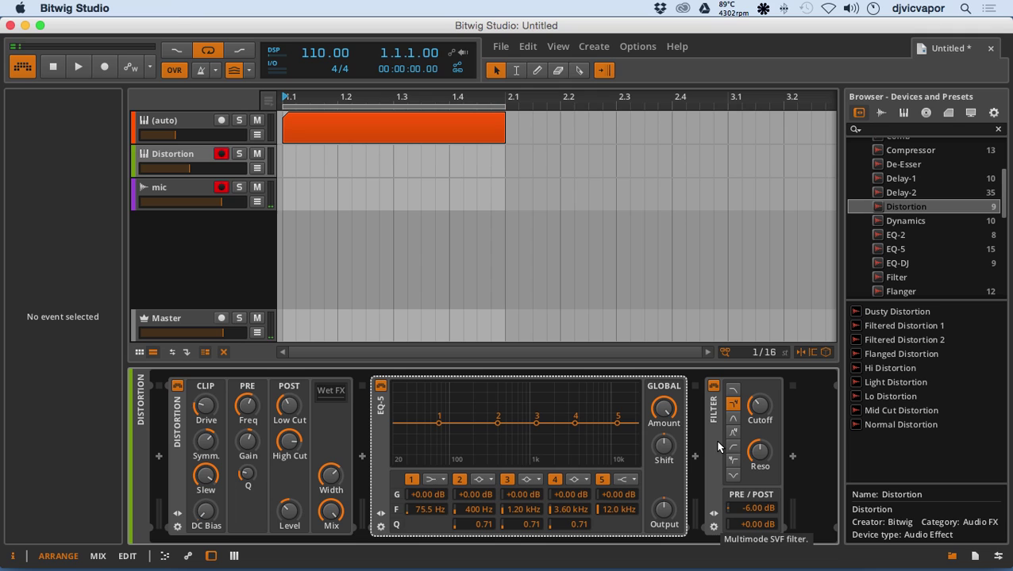
key("m")
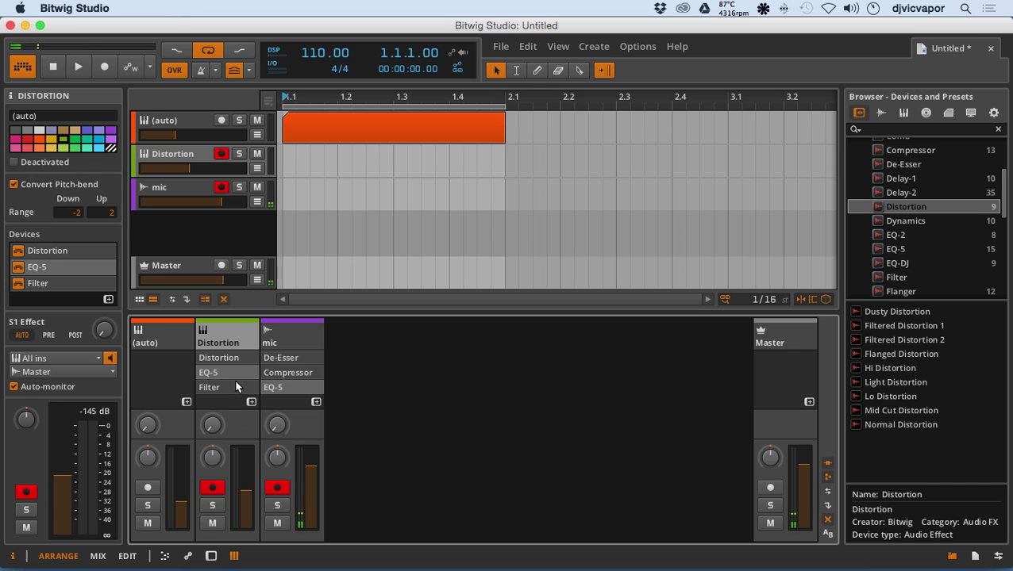
mouse_move(232, 372)
left_mouse_down()
mouse_move(231, 359)
mouse_move(229, 374)
left_mouse_up()
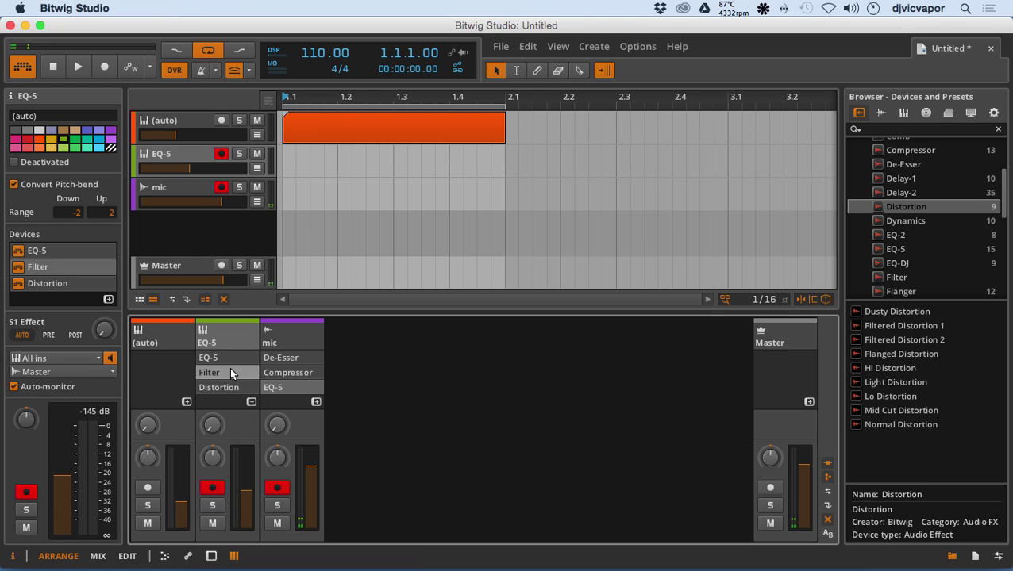
left_click(230, 358)
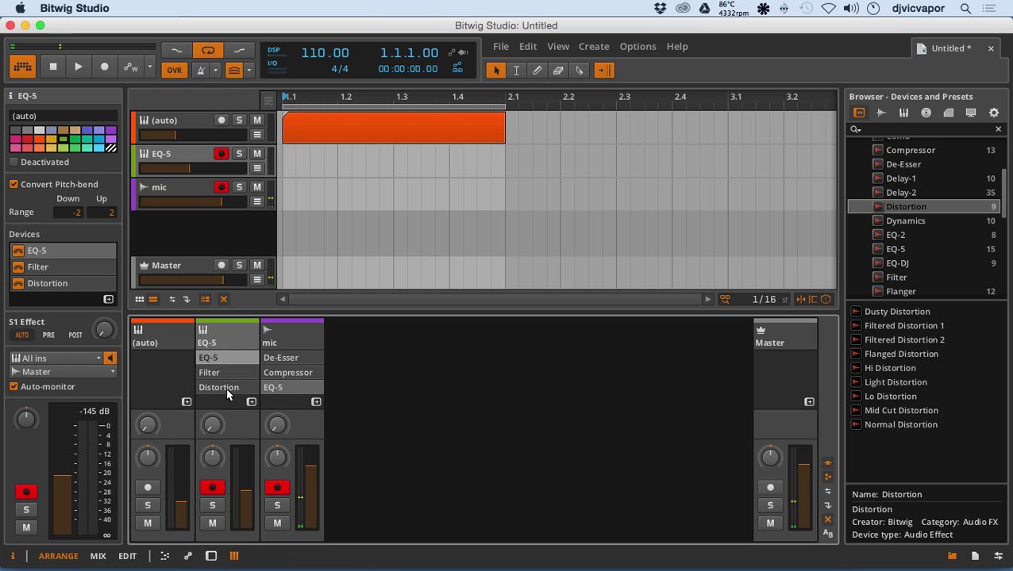
left_click_drag(225, 387, 231, 371)
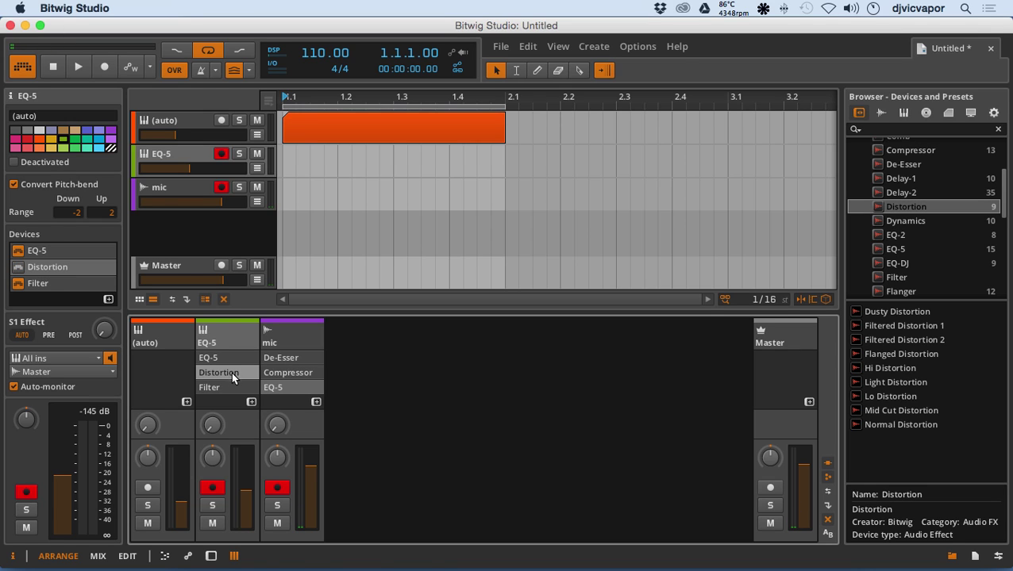
- Copy Distortion to the end of the chain and review the full EQ-5 device chain
left_click_drag(231, 372, 226, 396)
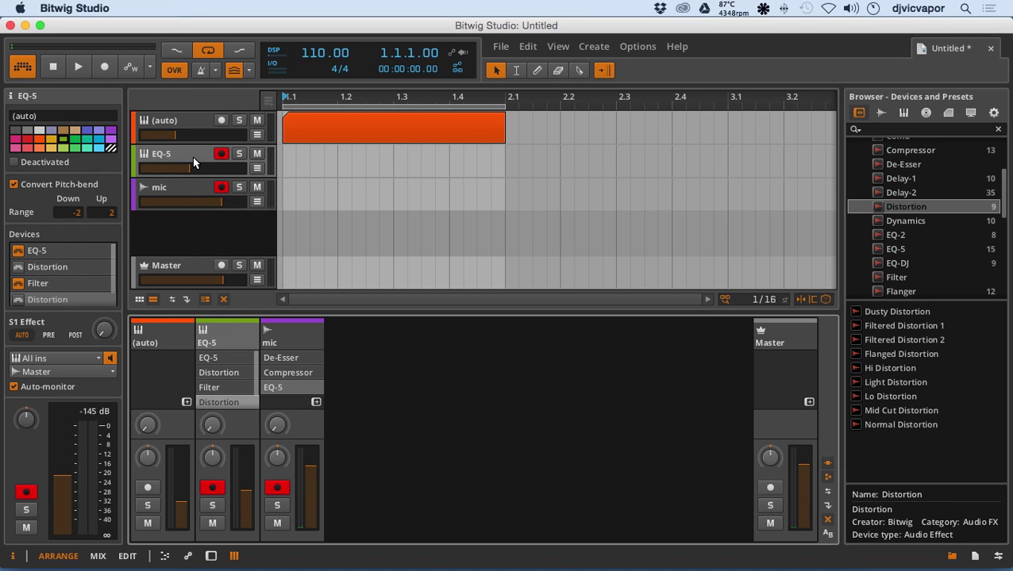
double_click(223, 337)
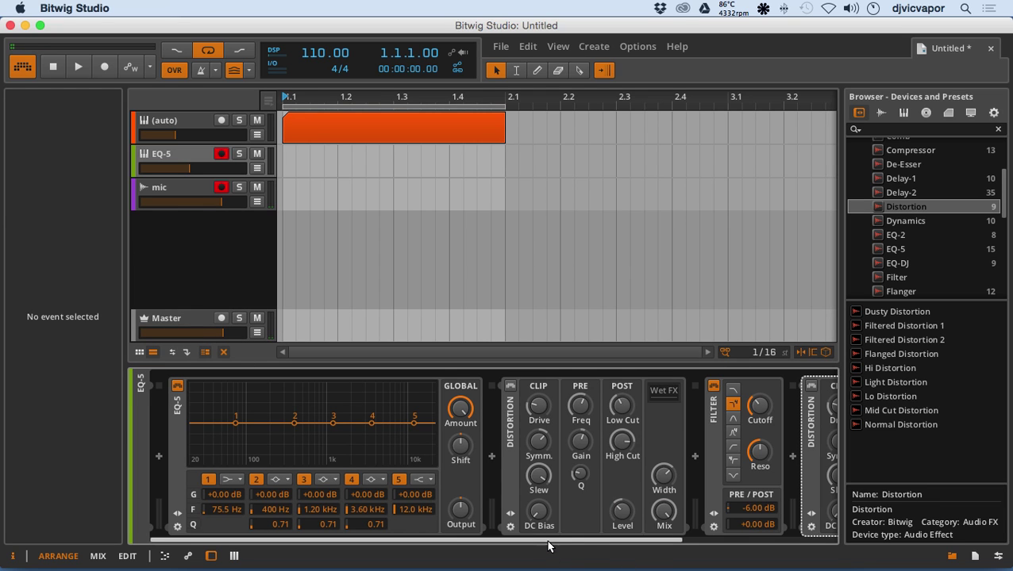
left_click_drag(552, 544, 518, 538)
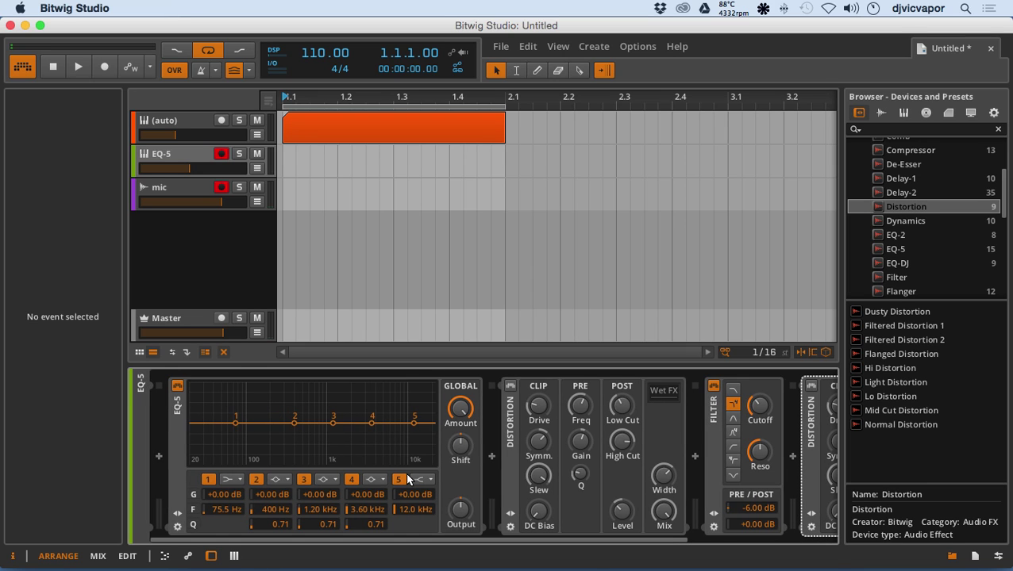
key("m")
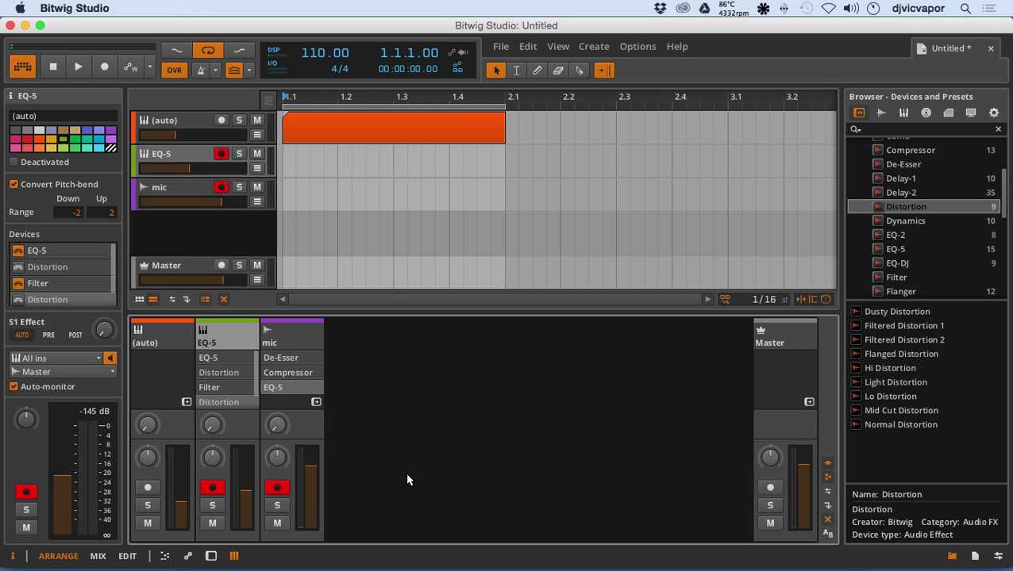
- Toggle the send knobs, adjust the EQ-5 and mic S1 sends, and create a new effect track
left_click(827, 480)
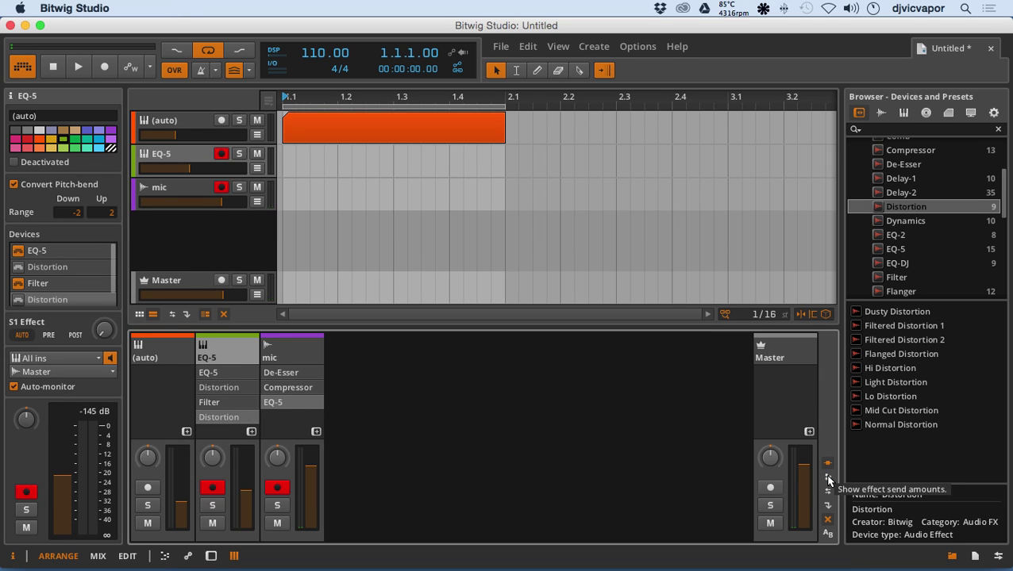
left_click(828, 480)
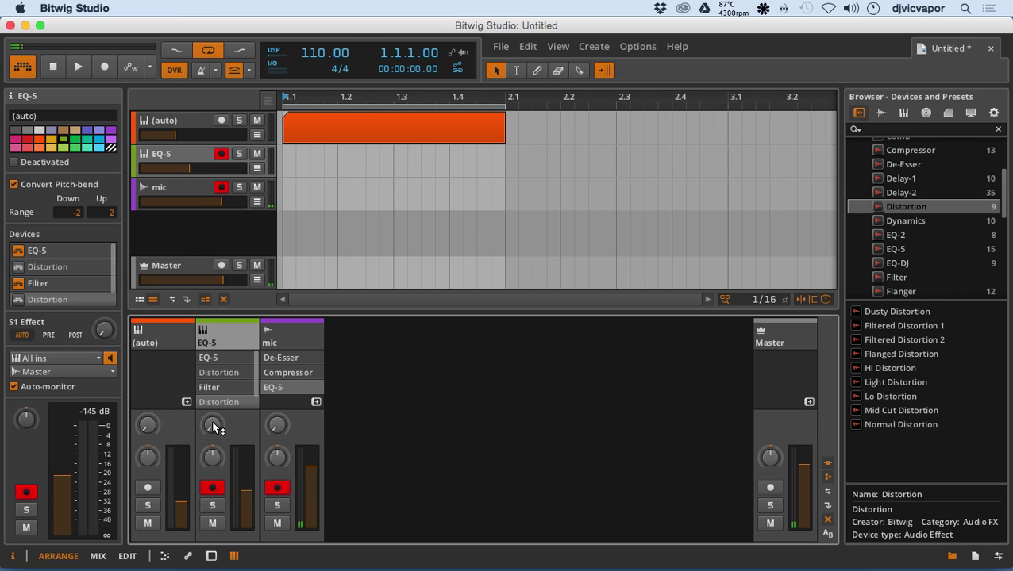
left_click_drag(213, 425, 212, 445)
mouse_move(277, 426)
left_mouse_down()
mouse_move(277, 414)
mouse_move(277, 433)
left_mouse_up()
right_click(512, 412)
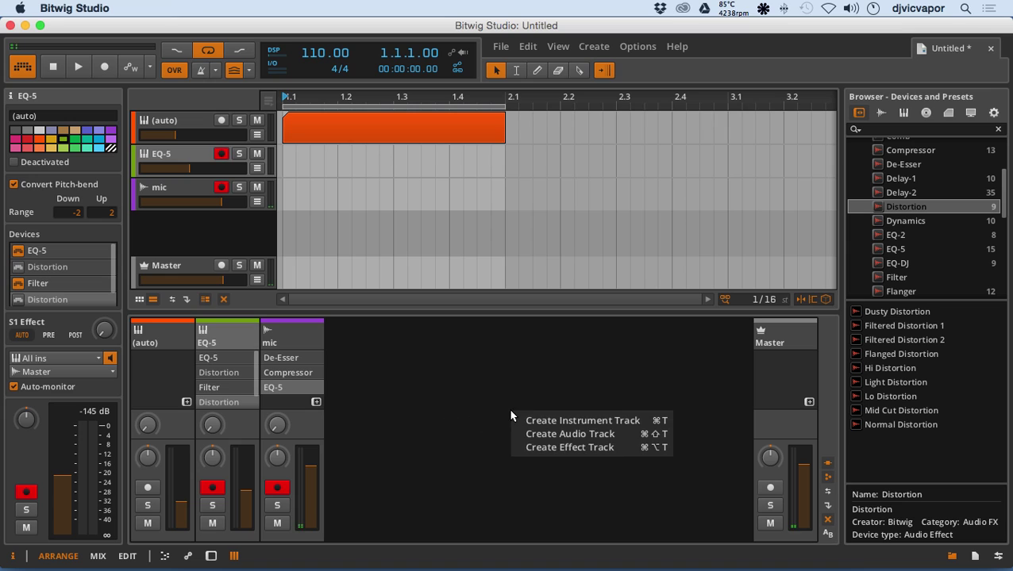
left_click(567, 449)
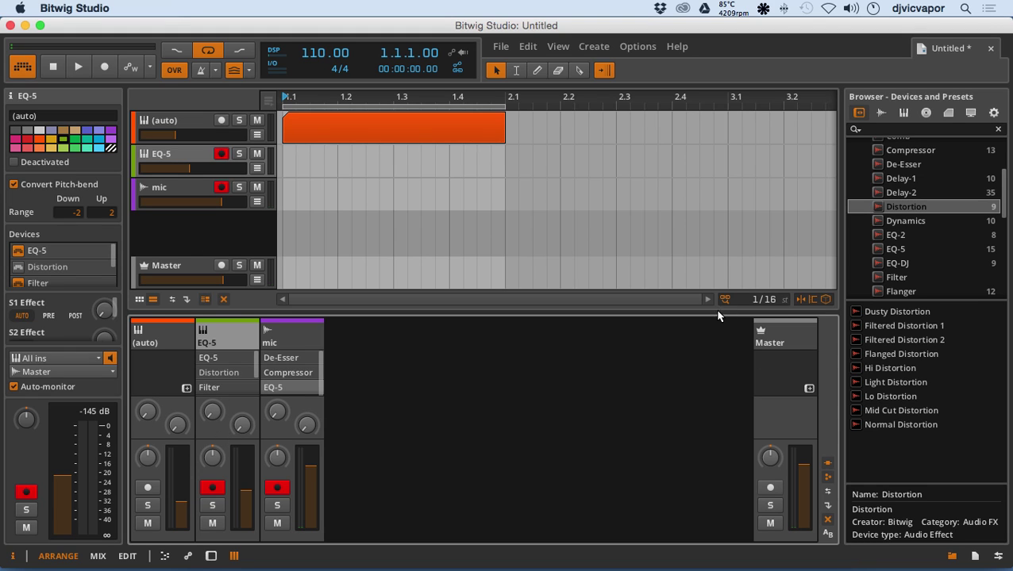
- Show I/O routing and inspect the EQ-5 channel's input and output choices without changing them
left_click(828, 494)
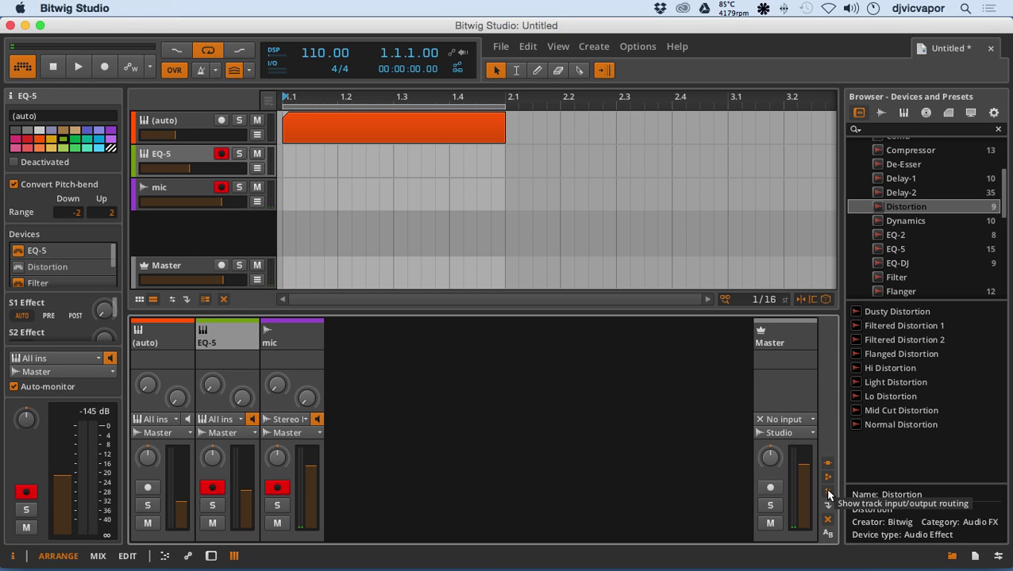
left_click(228, 419)
key("Escape")
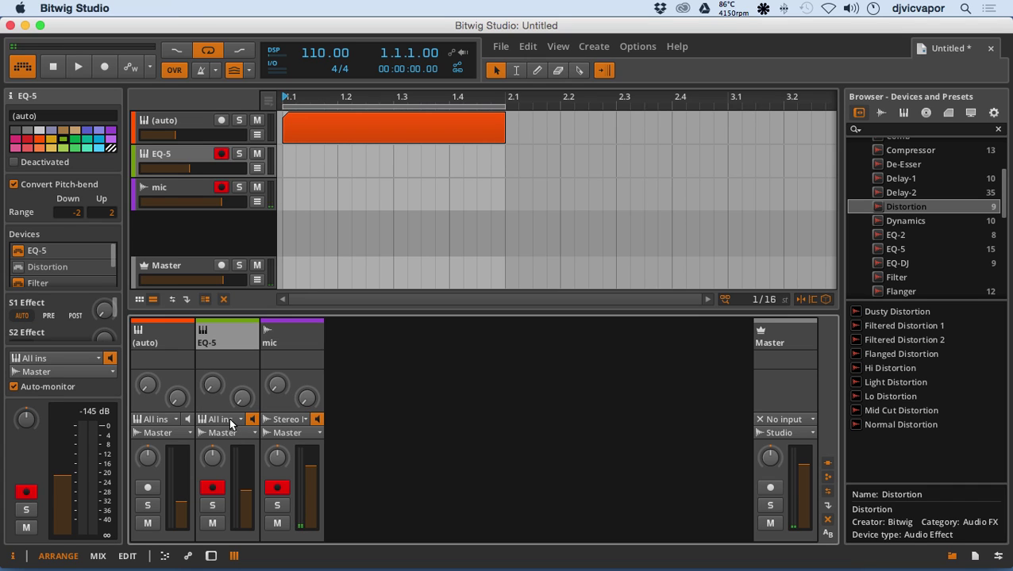
left_click(229, 432)
key("Escape")
- Show then hide effect tracks, hide the send knobs, and show deactivated tracks
left_click(828, 506)
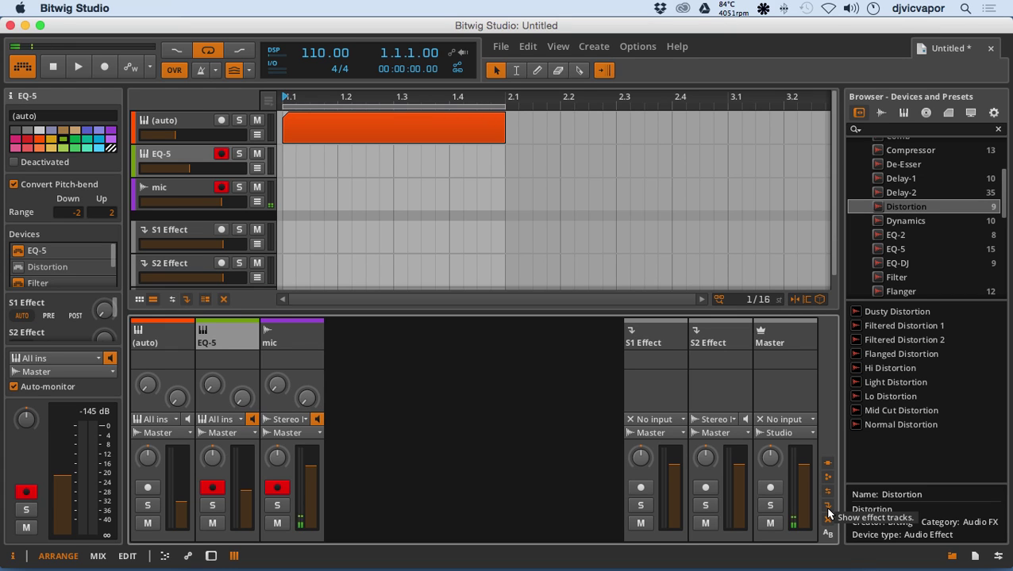
left_click(827, 507)
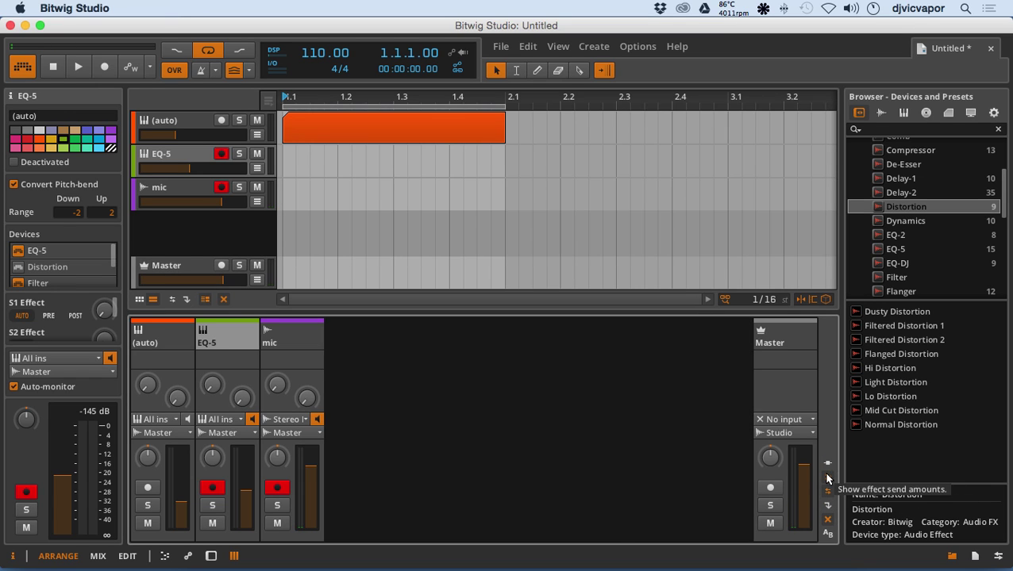
left_click(826, 479)
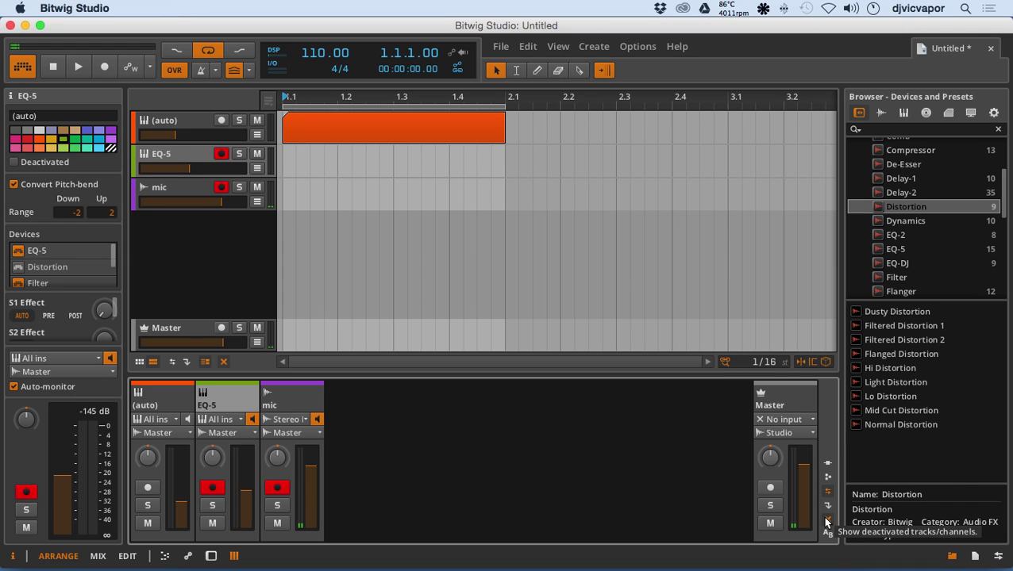
left_click(827, 518)
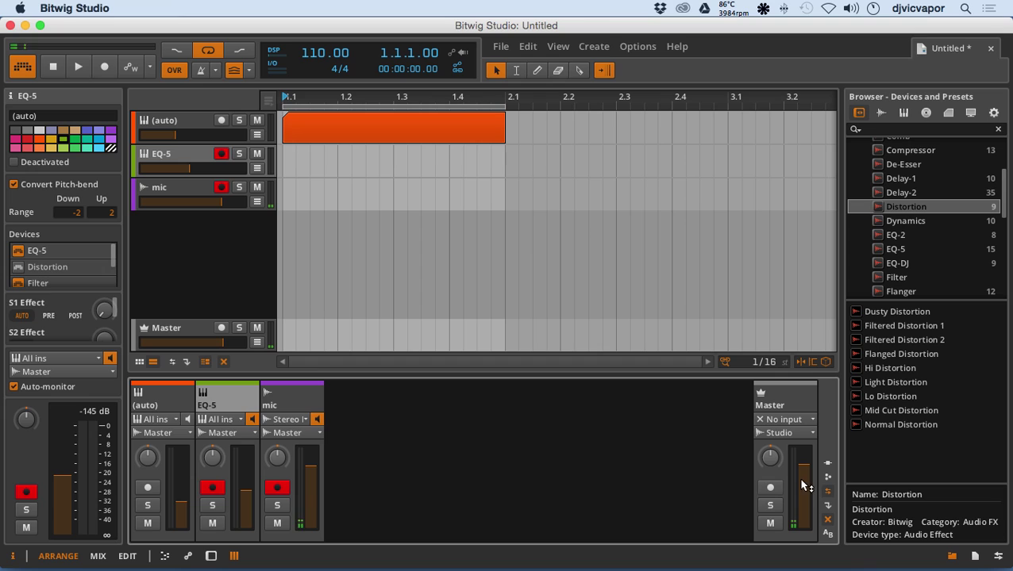
- Hide the I/O routing rows and cycle the lower panel through devices, note editor, then mixer
left_click(826, 493)
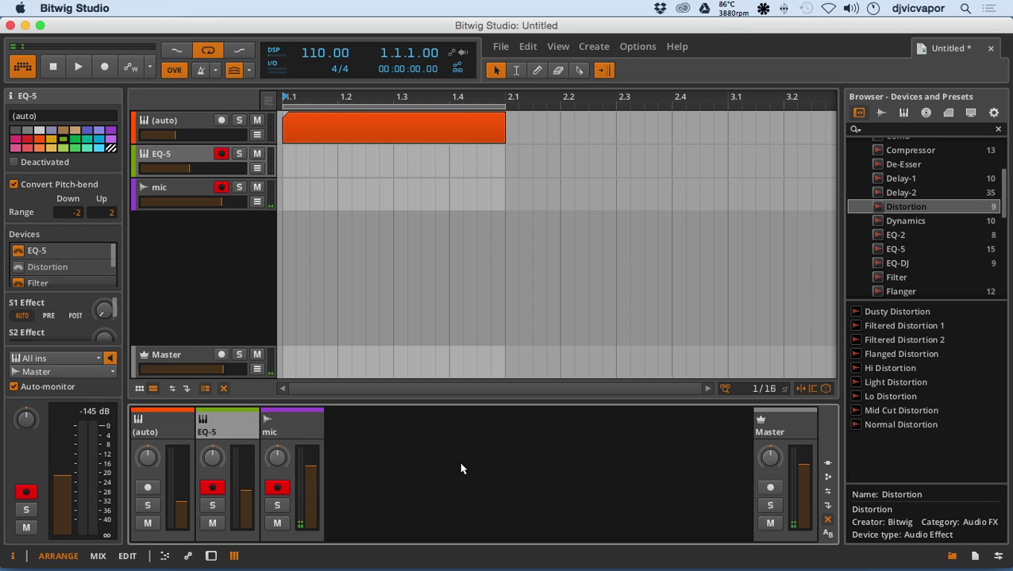
left_click(210, 556)
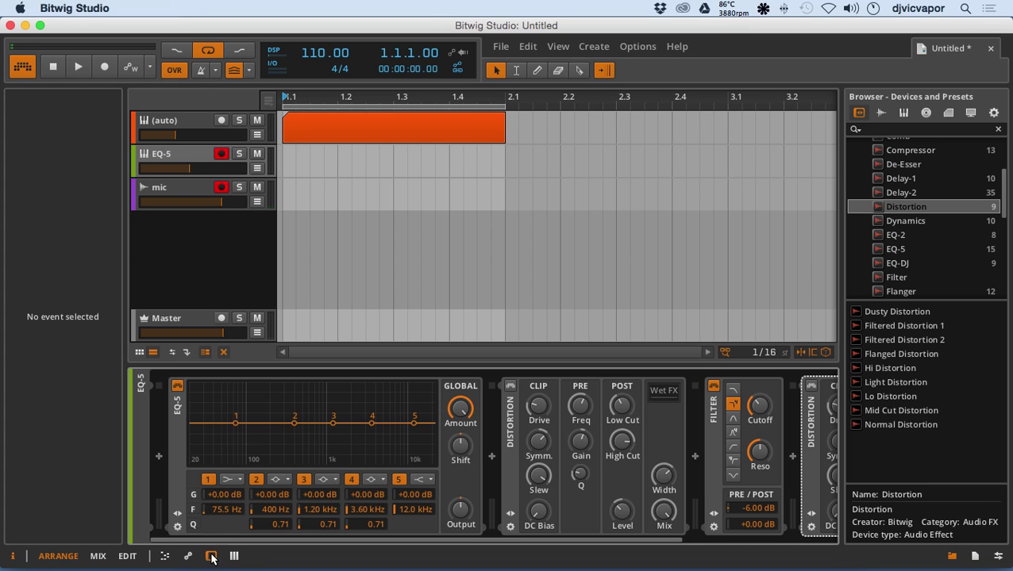
left_click(165, 556)
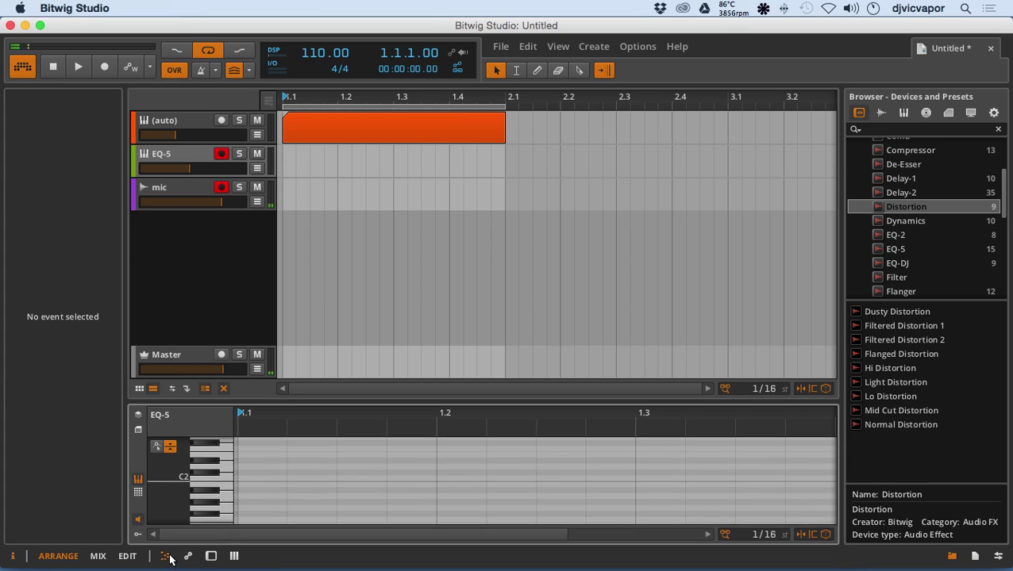
left_click(233, 556)
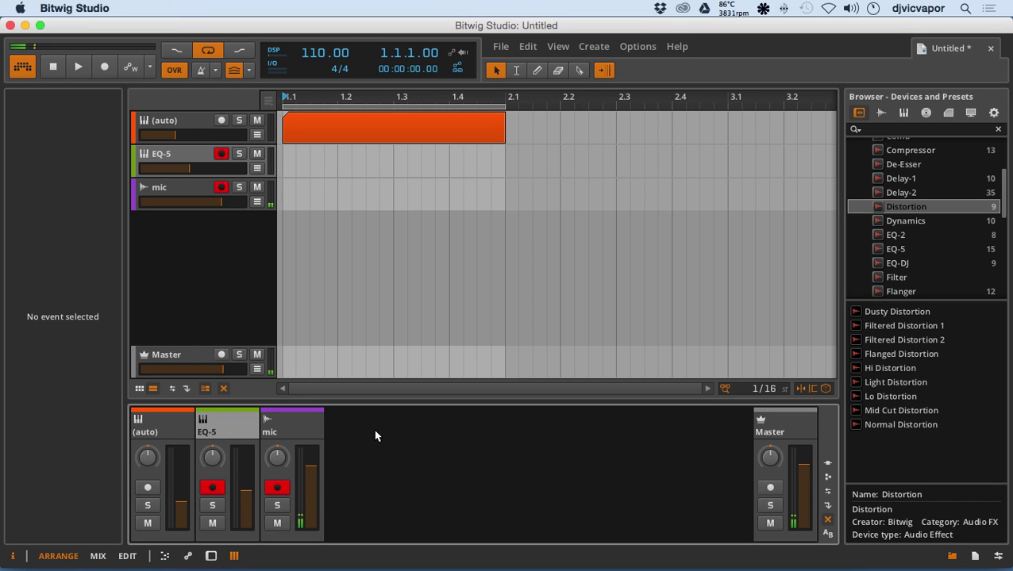